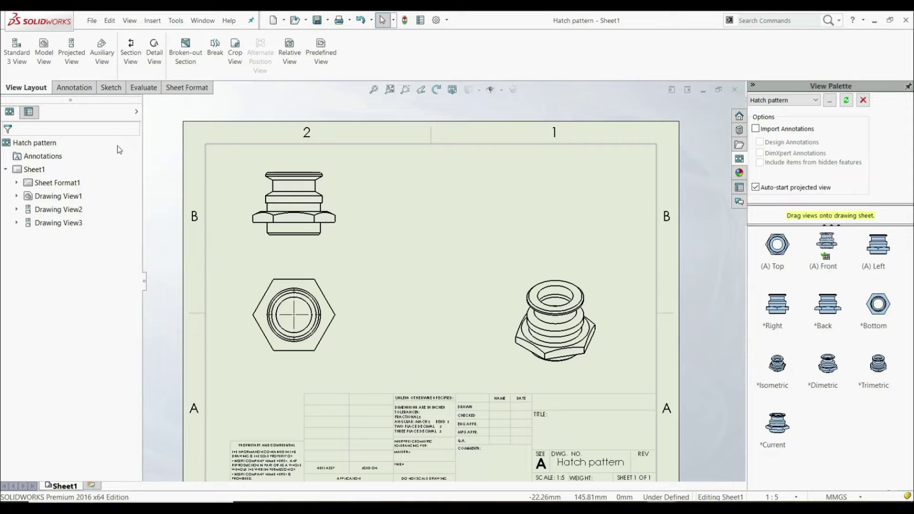
# Cut vertical section A-A through the side view's centre and place it to the right.
pyautogui.click(61, 90)
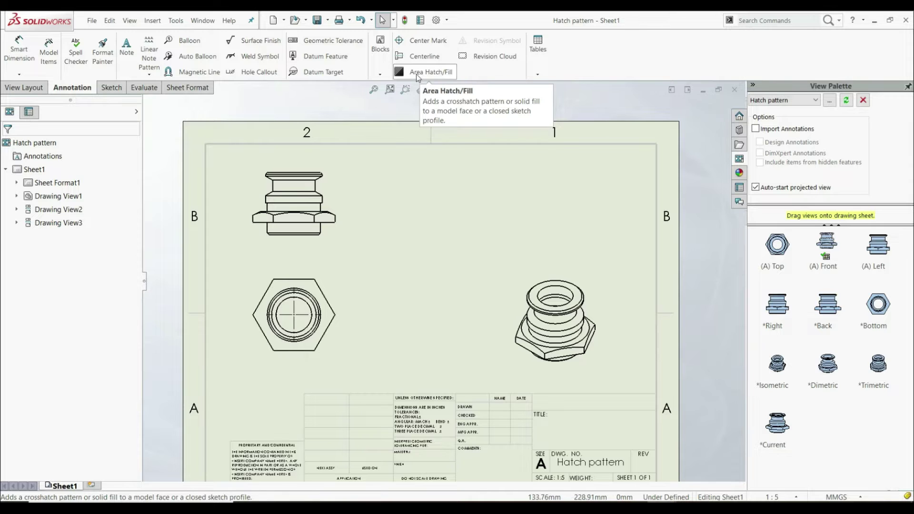
pyautogui.click(42, 88)
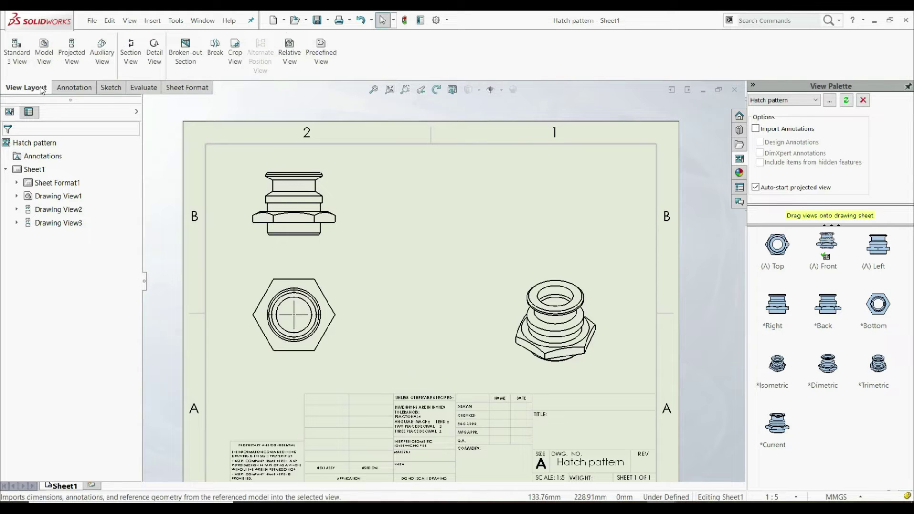
pyautogui.click(131, 52)
pyautogui.scroll(-1, 255, 166)
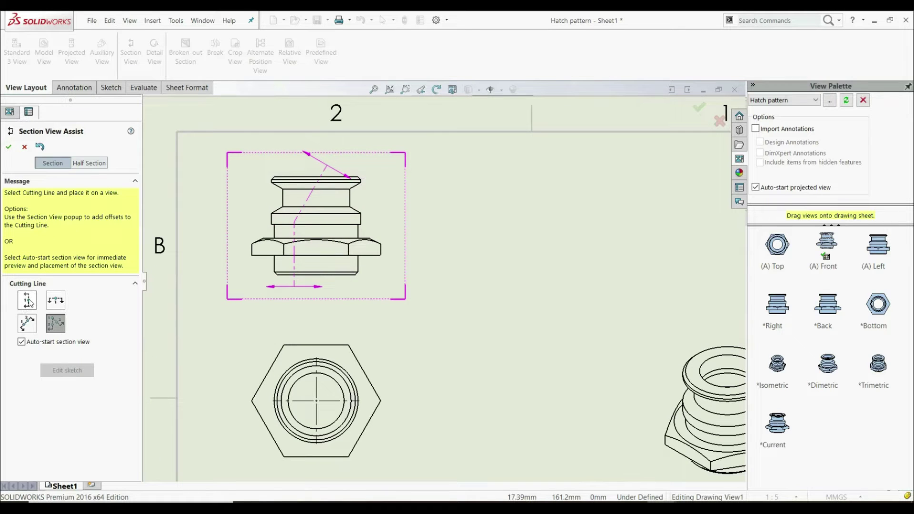
pyautogui.click(27, 299)
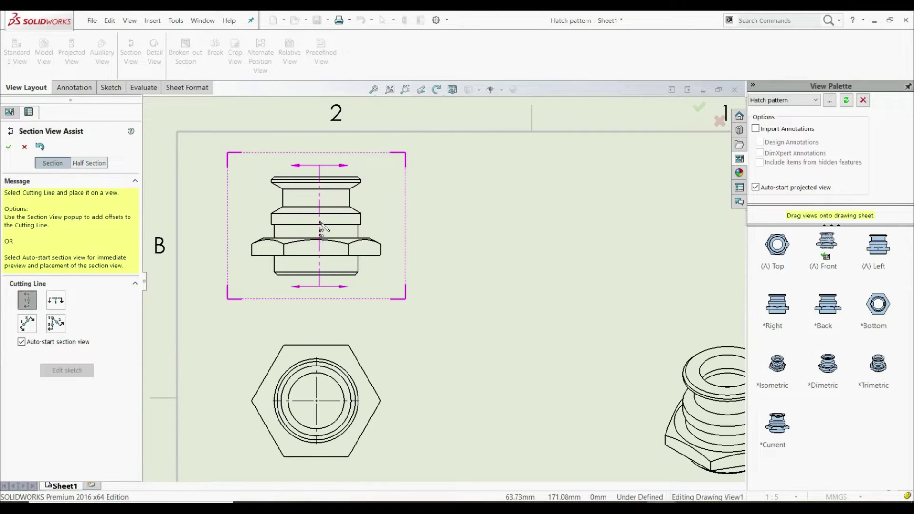
pyautogui.click(316, 236)
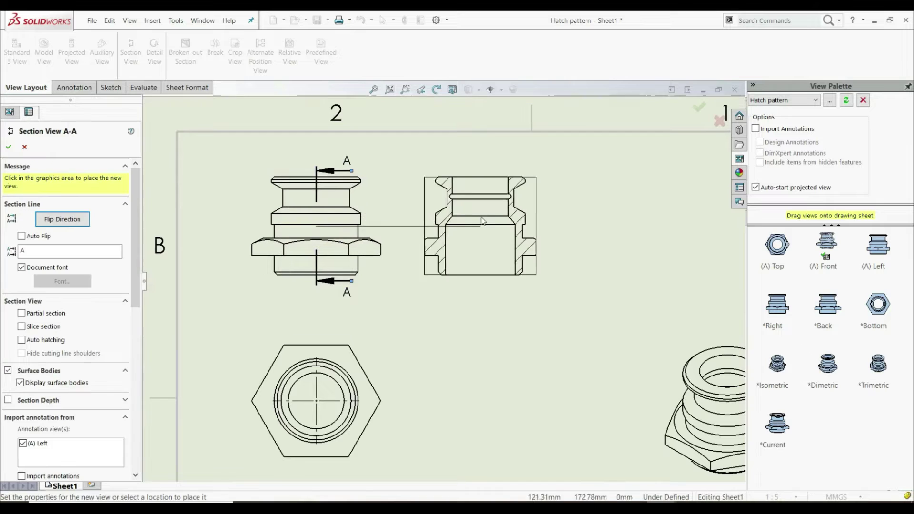
pyautogui.click(514, 217)
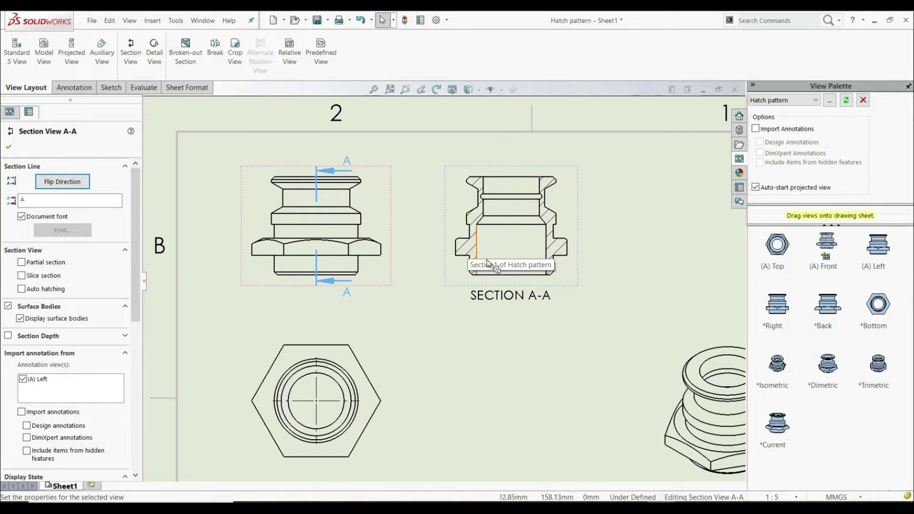
pyautogui.click(8, 146)
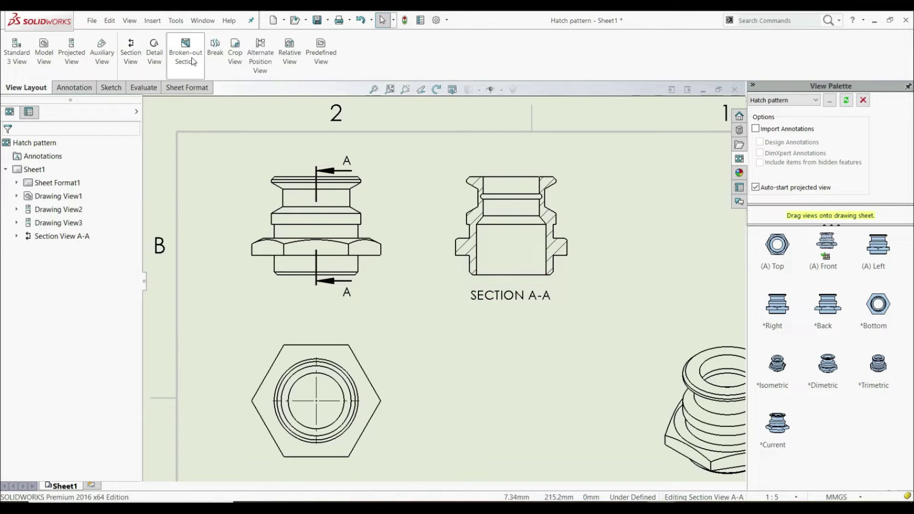
# Draw a closed spline boundary around the right part of the hex view.
pyautogui.scroll(1, 443, 283)
pyautogui.scroll(1, 359, 345)
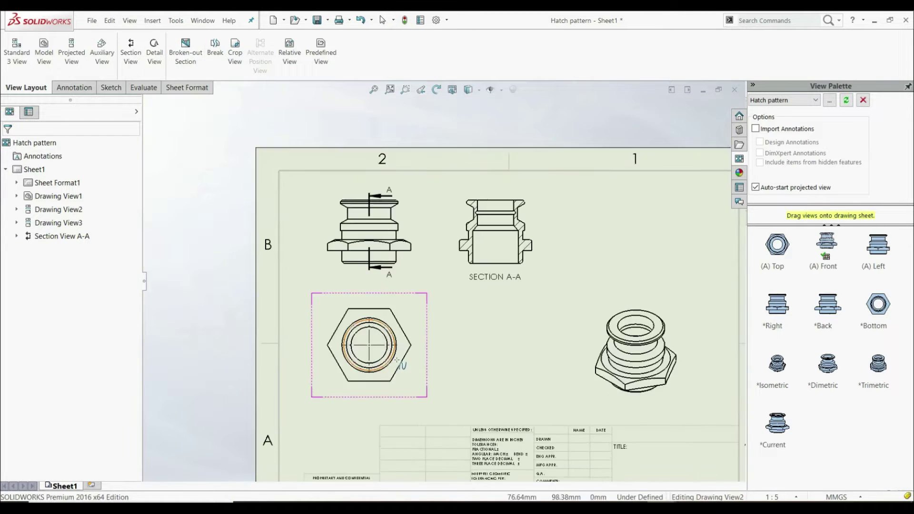
pyautogui.scroll(-2, 374, 298)
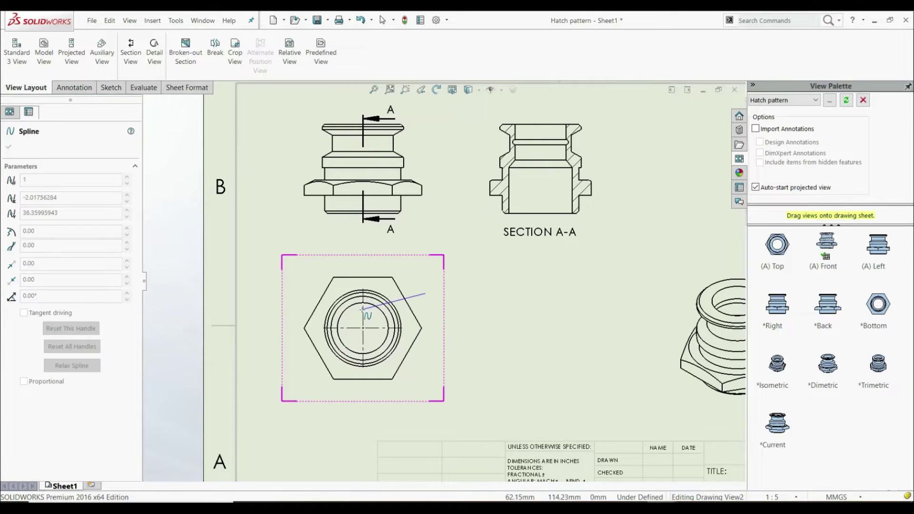
pyautogui.click(426, 291)
pyautogui.click(362, 334)
pyautogui.click(443, 395)
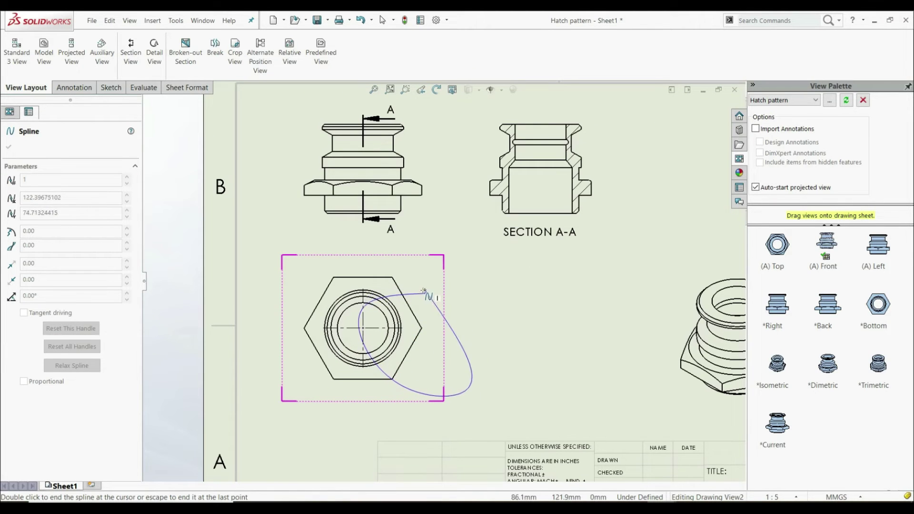
pyautogui.click(425, 292)
# Set the broken-out section depth to 30 mm and confirm it.
pyautogui.click(128, 249)
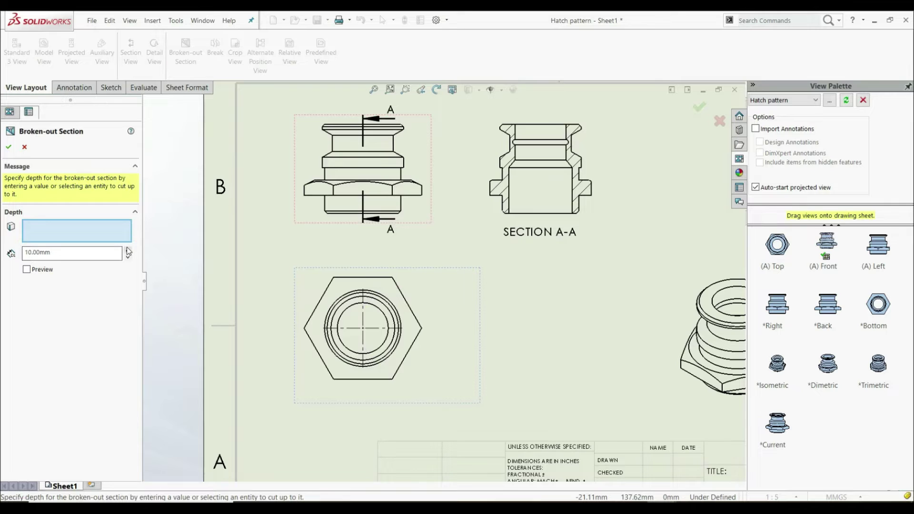
pyautogui.click(128, 249)
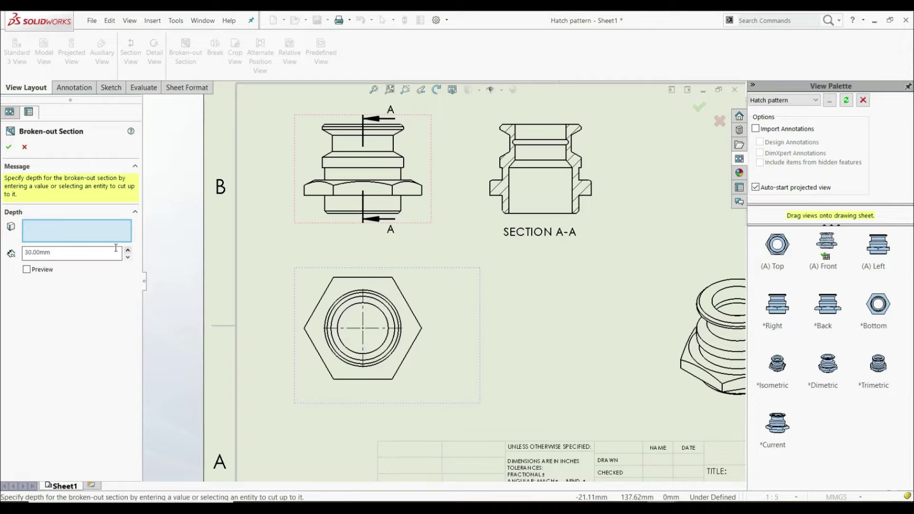
pyautogui.click(9, 146)
pyautogui.scroll(-1, 388, 352)
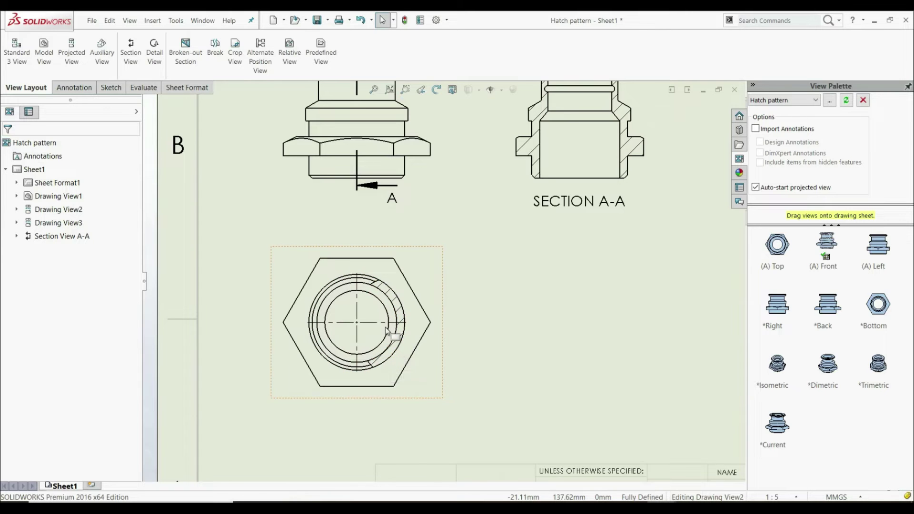
# Cut aligned section B-B from the circle centre to the upper-right corner and down, placed right.
pyautogui.click(131, 52)
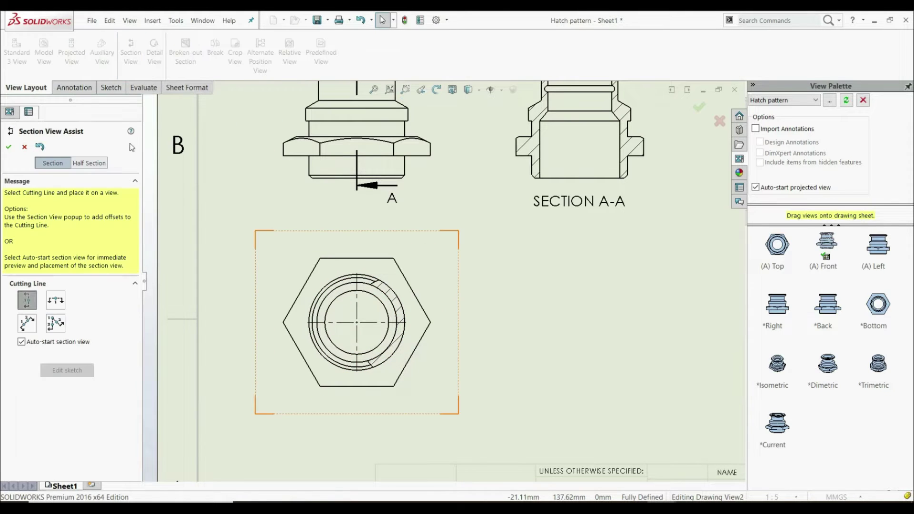
pyautogui.click(55, 323)
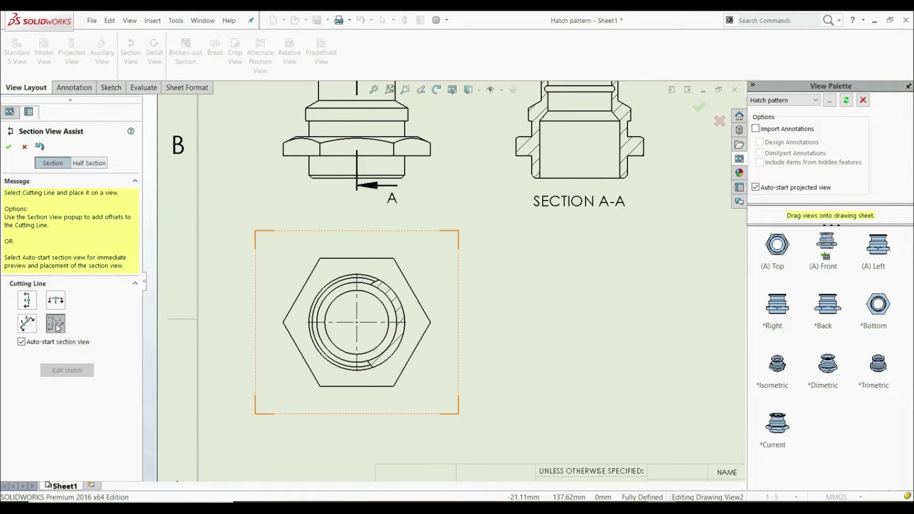
pyautogui.click(357, 322)
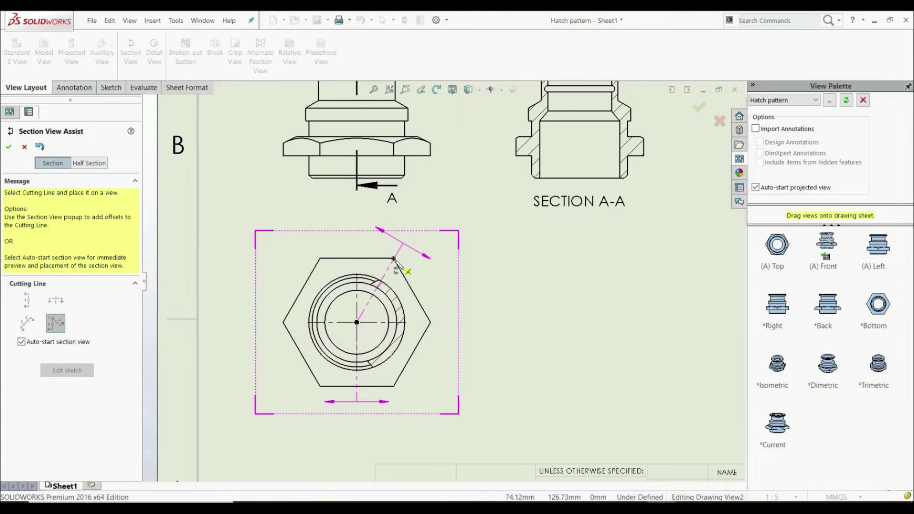
pyautogui.click(398, 258)
pyautogui.click(357, 387)
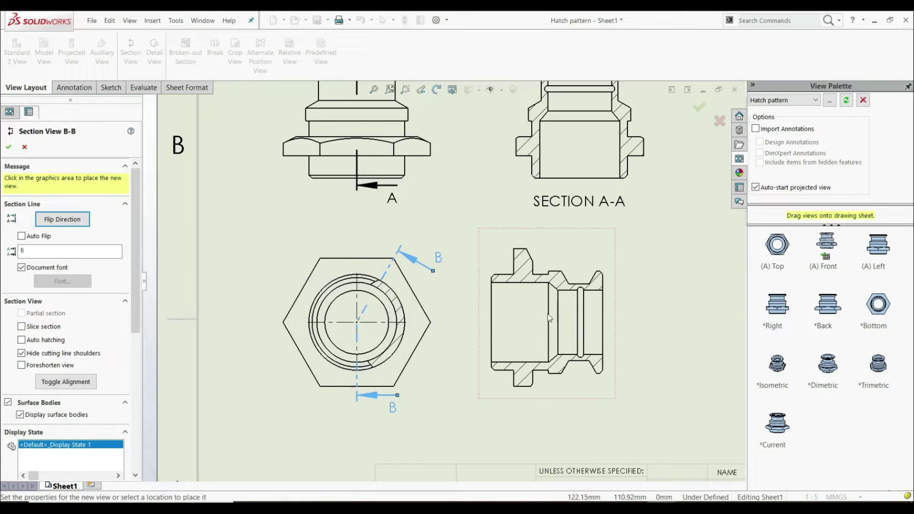
pyautogui.click(543, 314)
pyautogui.scroll(5, 523, 300)
pyautogui.scroll(-4, 502, 285)
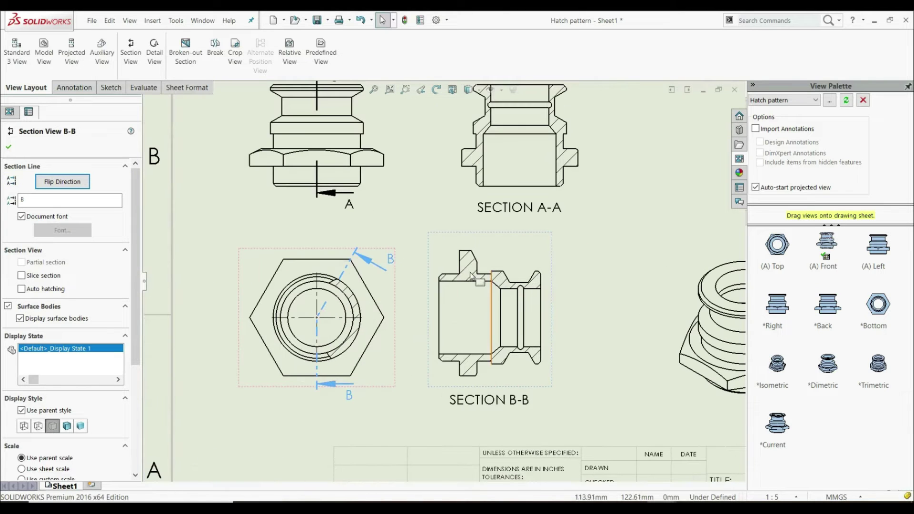
pyautogui.scroll(2, 524, 336)
# Close the section B-B settings, switch to Annotation, and zoom to fit all five views.
pyautogui.press('Return')
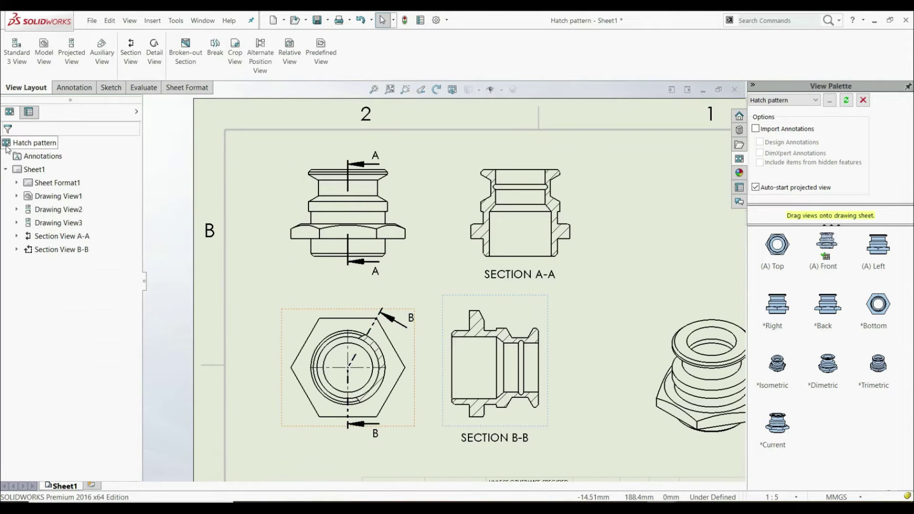
pyautogui.click(72, 88)
pyautogui.press('f')
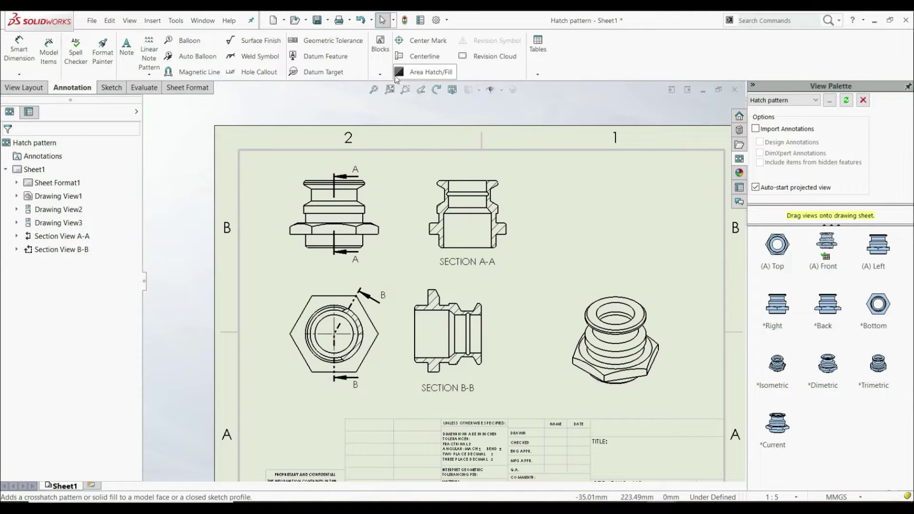
# Start Area Hatch/Fill, compare Solid and None, return to Hatch, and browse the hatch patterns.
pyautogui.click(422, 73)
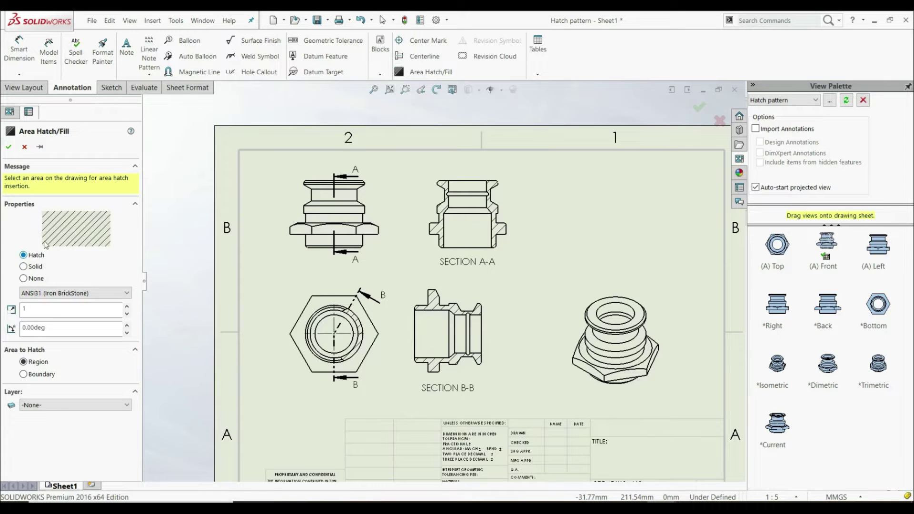
pyautogui.click(24, 267)
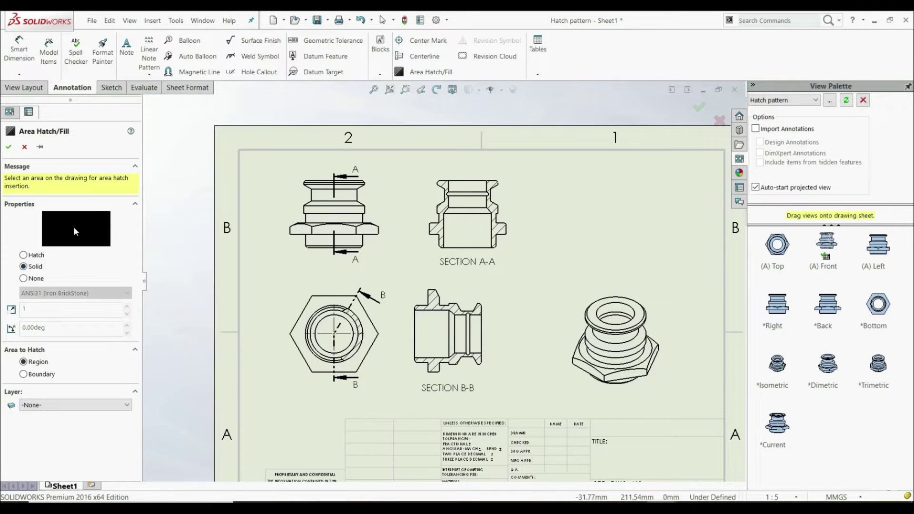
pyautogui.click(24, 278)
pyautogui.click(24, 256)
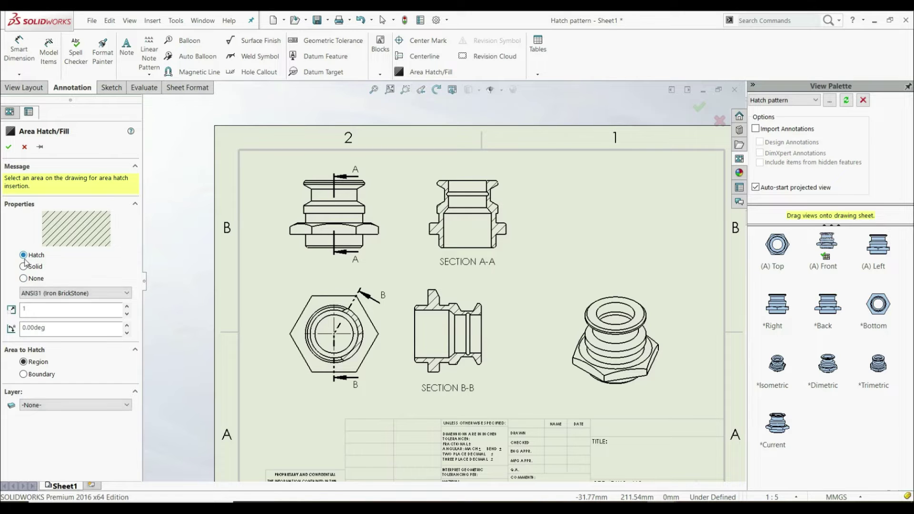
pyautogui.click(81, 294)
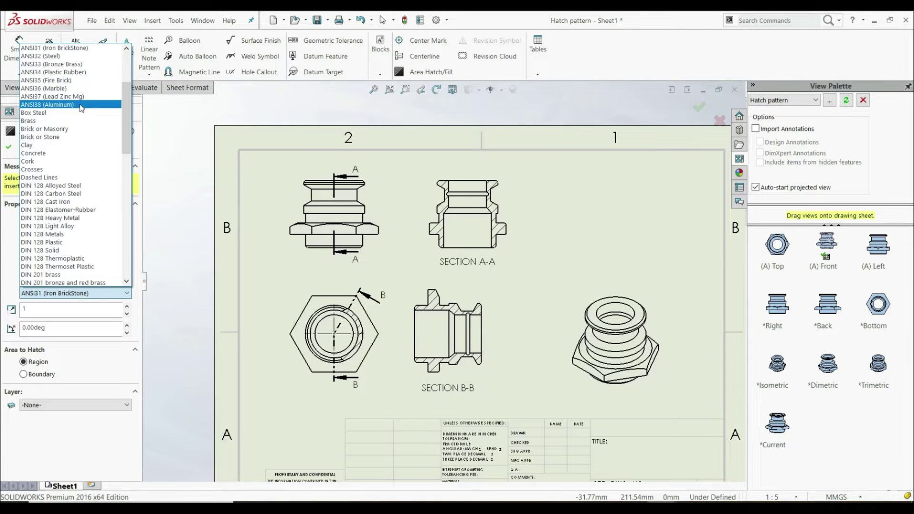
pyautogui.click(69, 234)
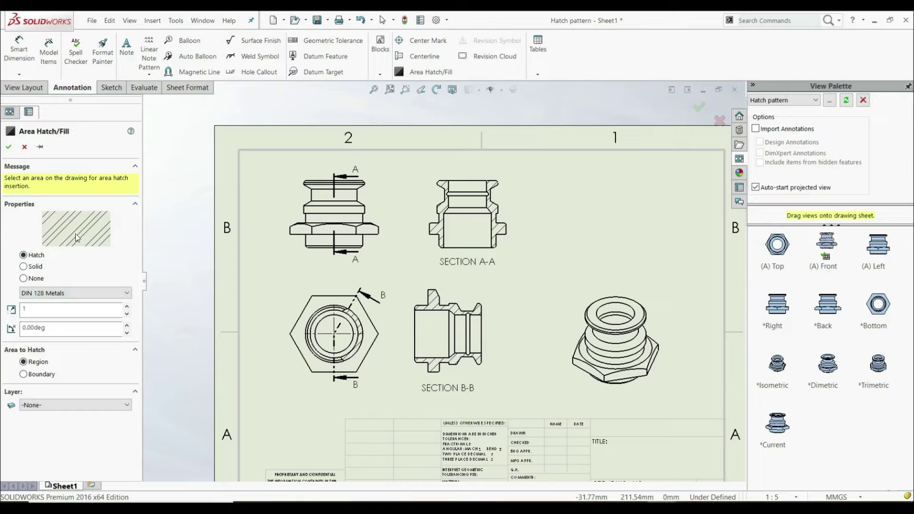
pyautogui.click(92, 299)
# Apply ISO (Bronze Brass) hatch to the hex view's broken-out face at scale 0.5, angle 30°.
pyautogui.click(79, 275)
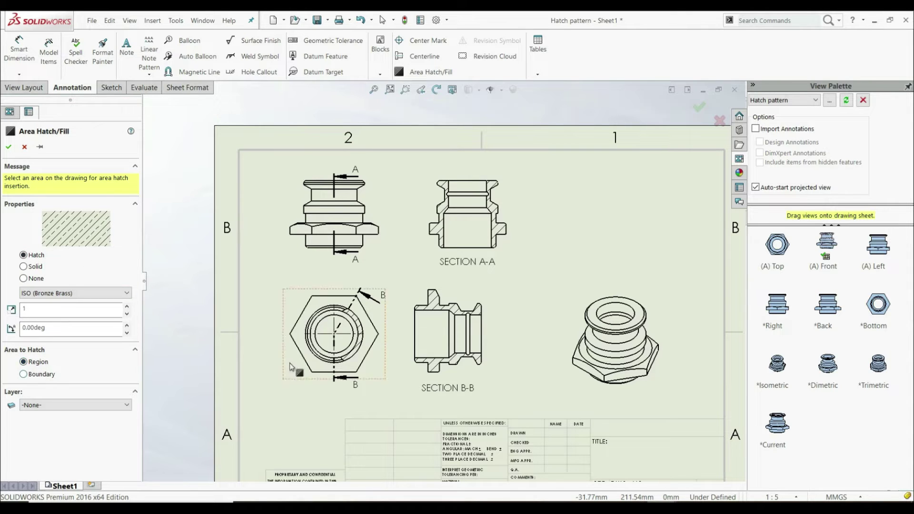
pyautogui.scroll(-2, 325, 346)
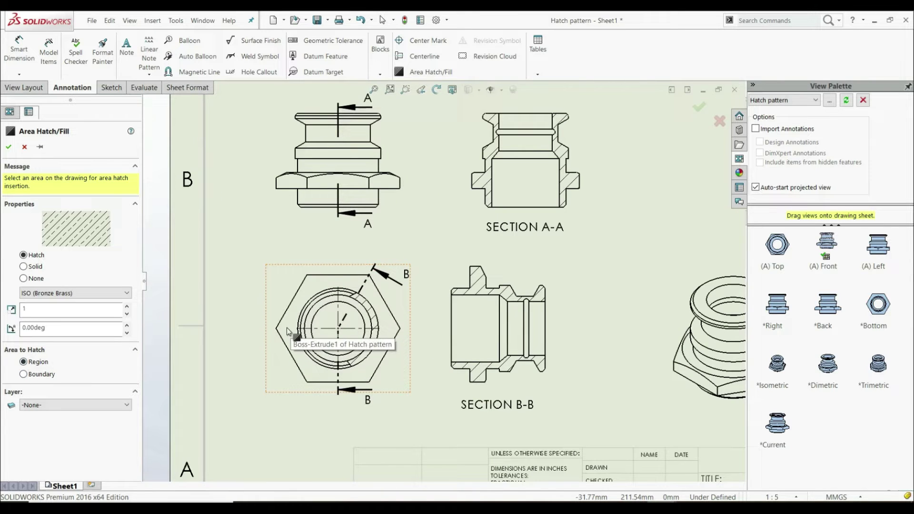
pyautogui.click(286, 327)
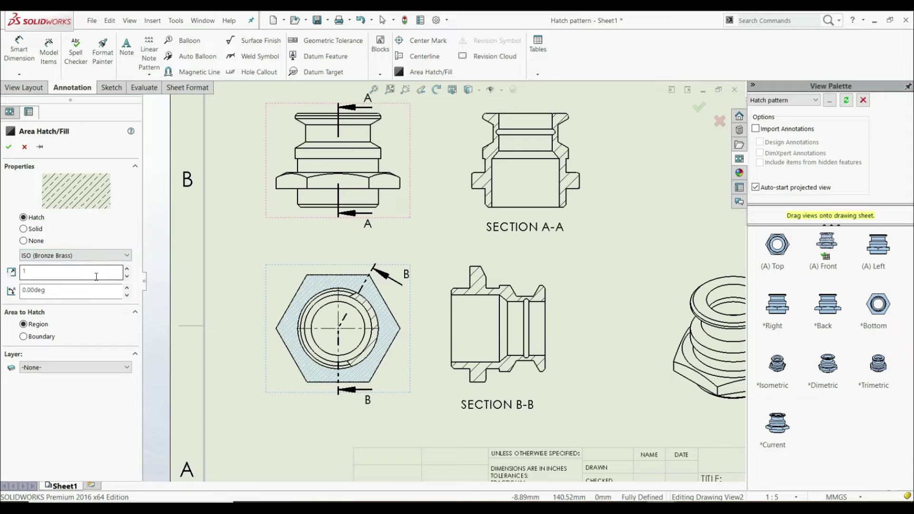
pyautogui.click(127, 276)
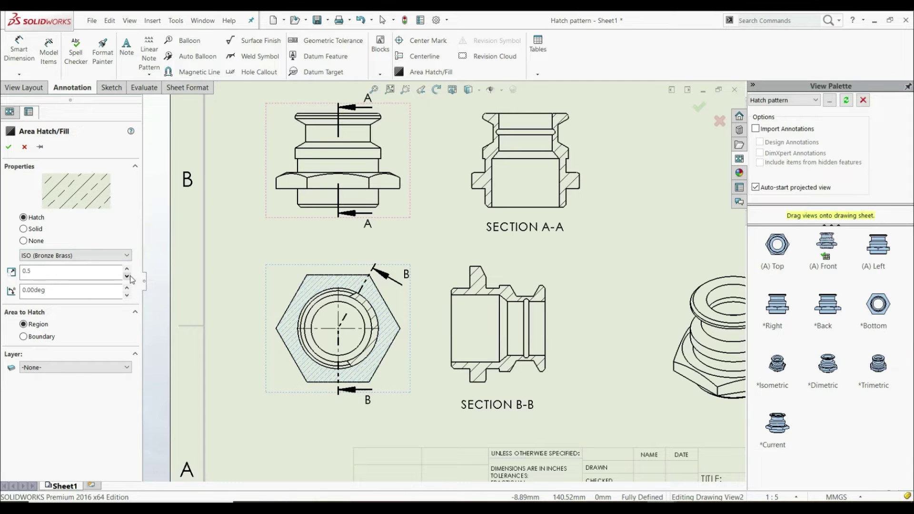
pyautogui.click(127, 269)
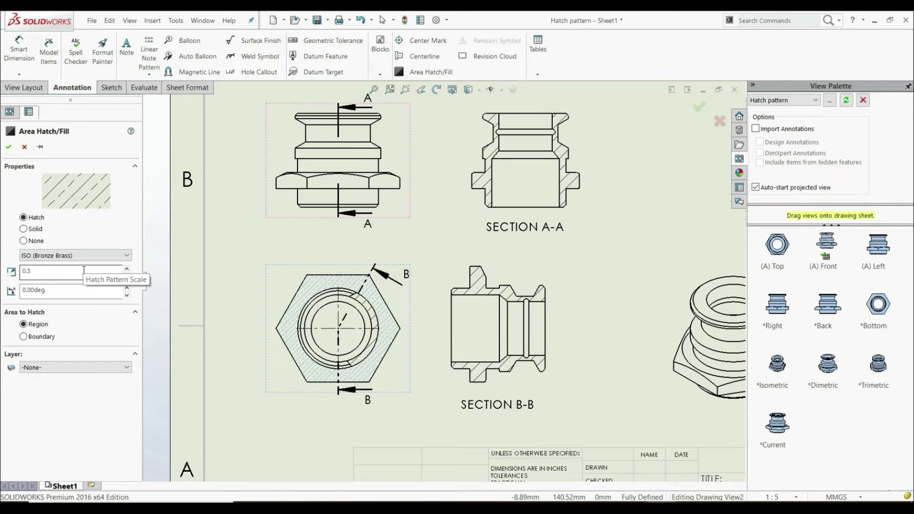
pyautogui.click(127, 289)
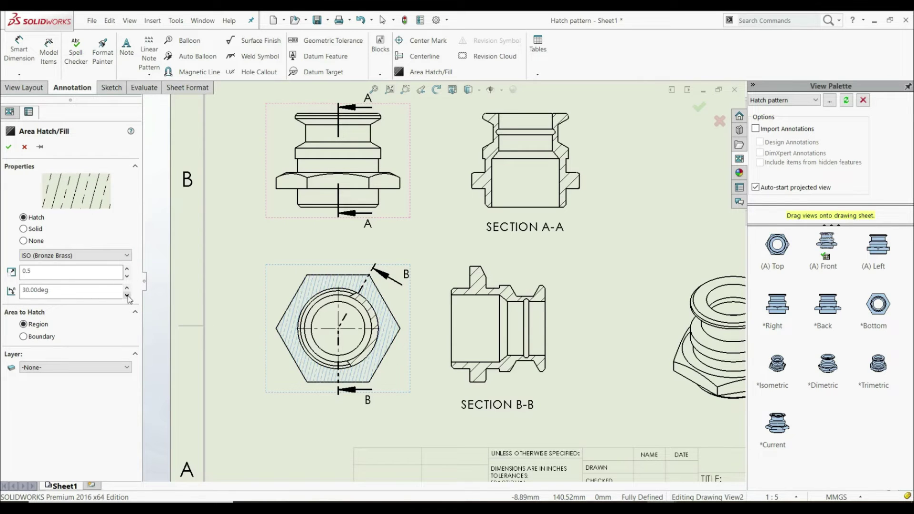
pyautogui.press('Return')
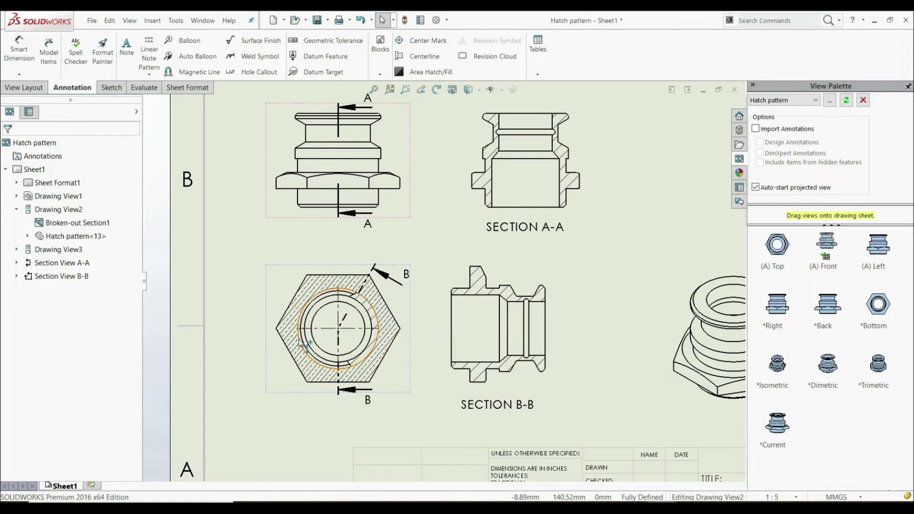
# Add a solid Area Hatch/Fill on the isometric view's top ring face.
pyautogui.click(424, 74)
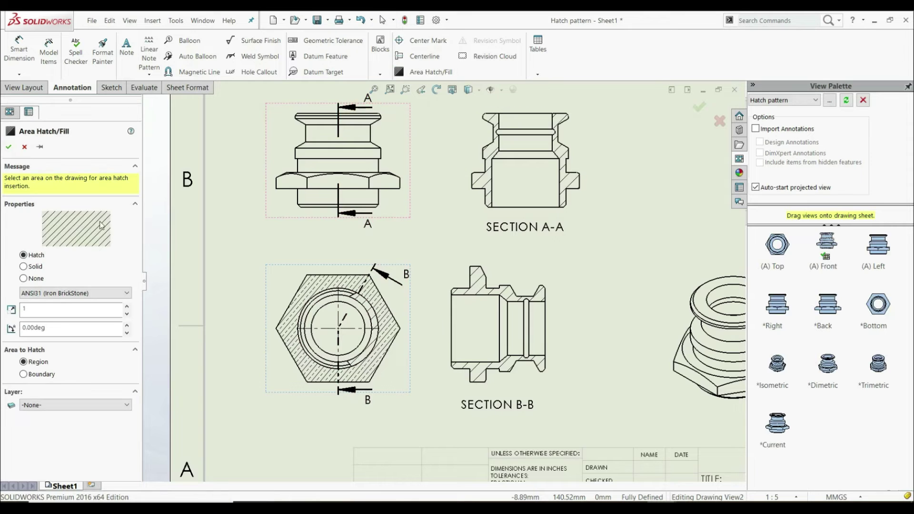
pyautogui.click(39, 273)
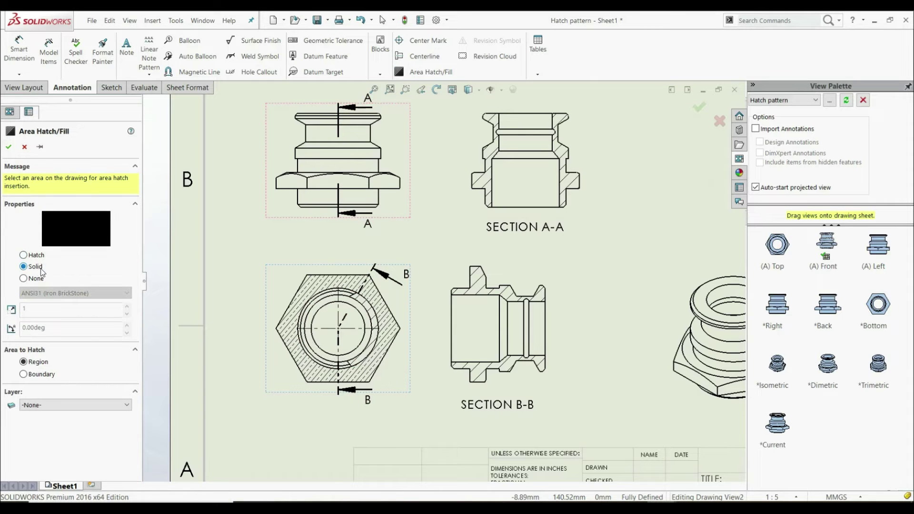
pyautogui.press('f')
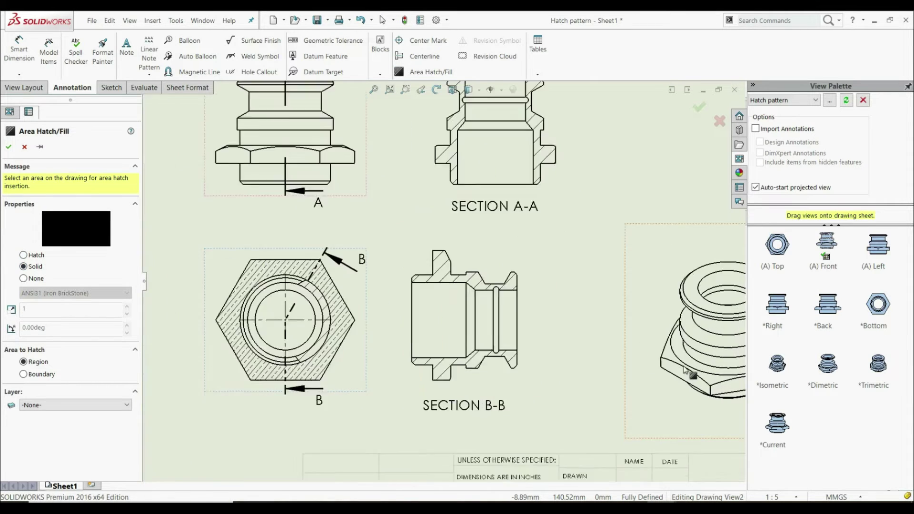
pyautogui.scroll(-5, 543, 269)
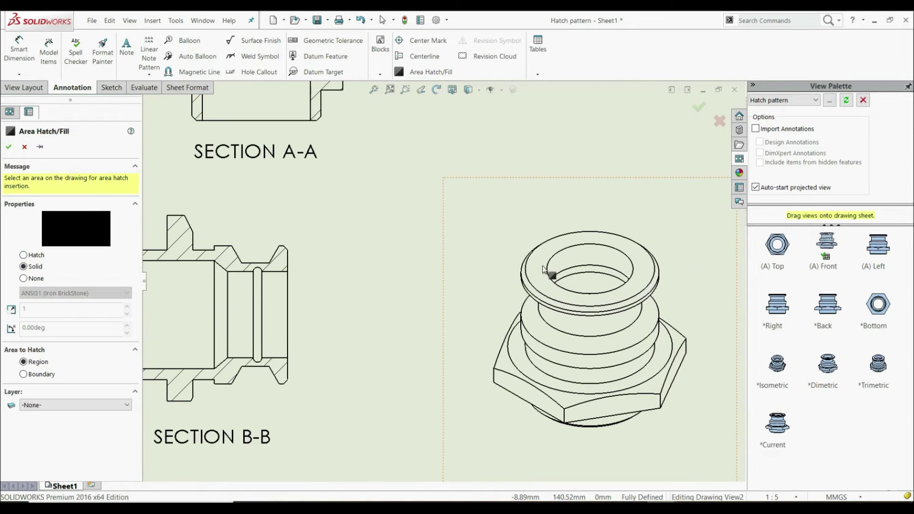
pyautogui.click(543, 276)
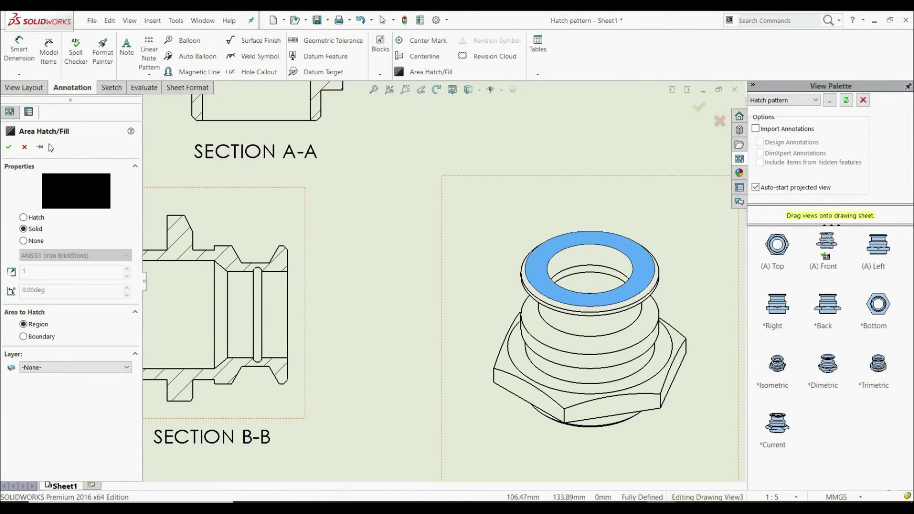
pyautogui.click(9, 148)
pyautogui.scroll(5, 453, 271)
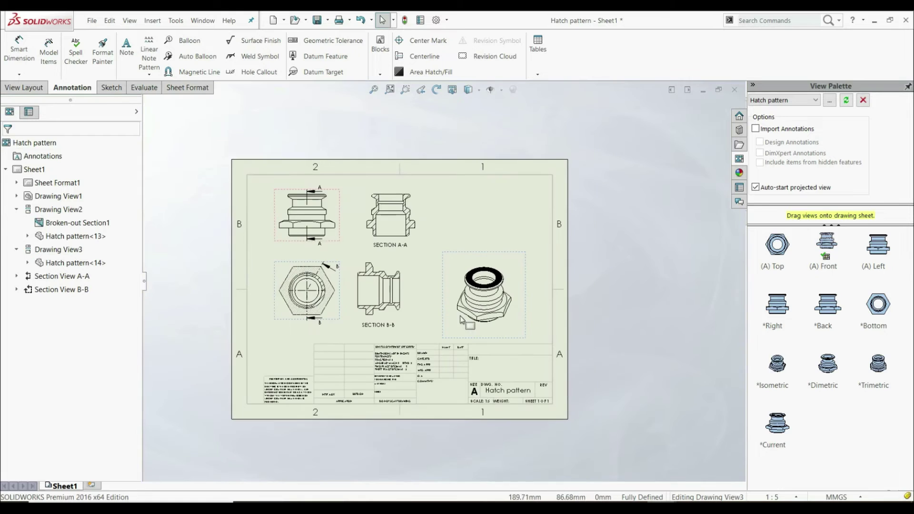
pyautogui.scroll(-3, 361, 250)
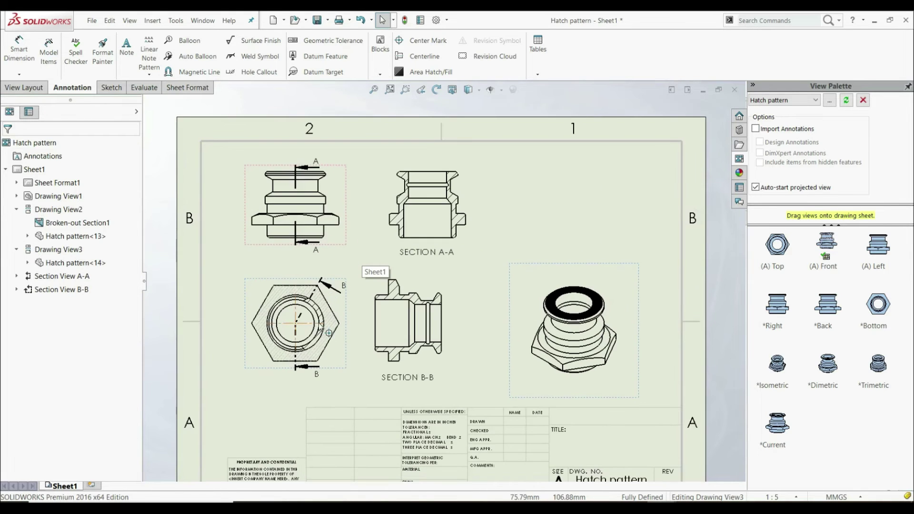
pyautogui.scroll(-1, 361, 267)
# Edit the hex view's bronze-brass hatch to scale 0.125 and angle -25°.
pyautogui.scroll(-2, 225, 286)
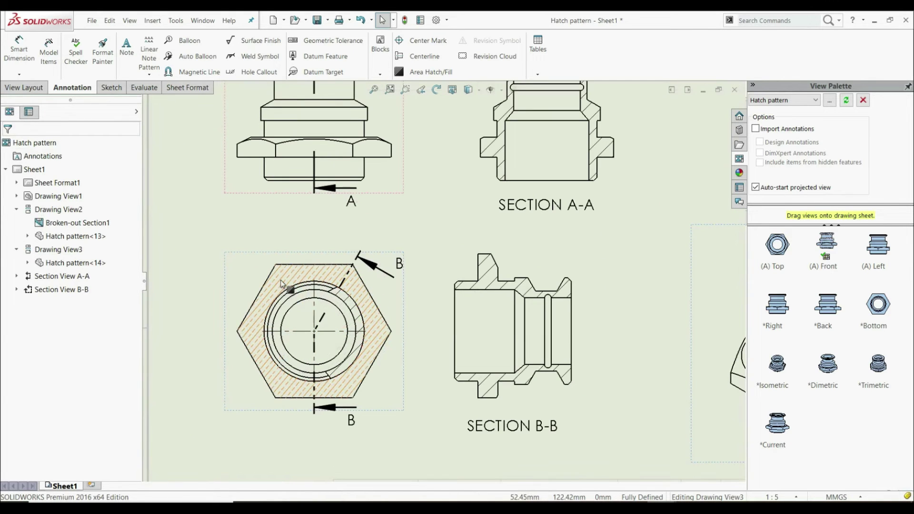
pyautogui.click(281, 284)
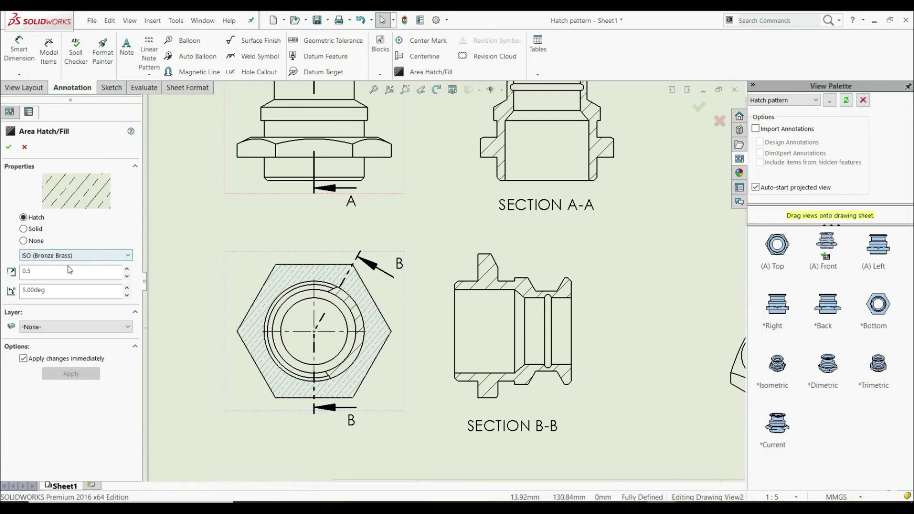
pyautogui.click(128, 269)
pyautogui.click(127, 277)
pyautogui.click(127, 277)
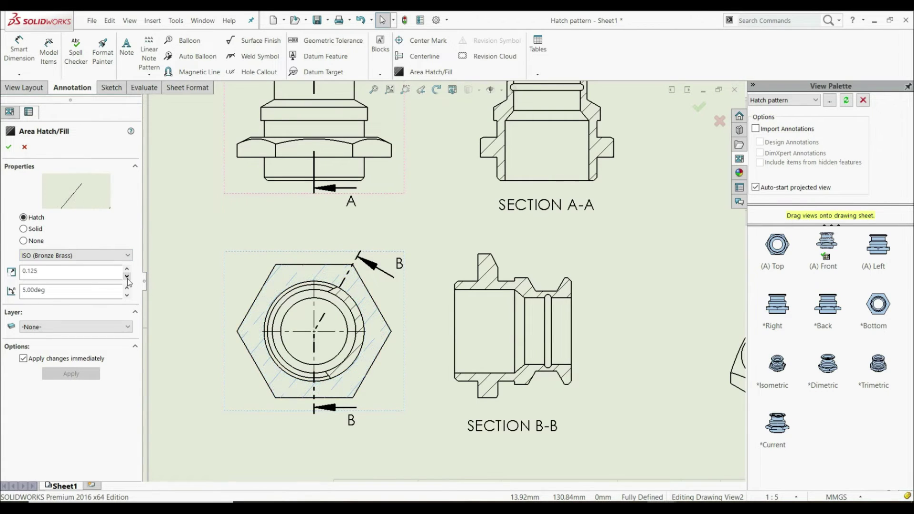
pyautogui.click(127, 295)
pyautogui.click(127, 295)
pyautogui.click(127, 296)
pyautogui.click(9, 147)
pyautogui.press('f')
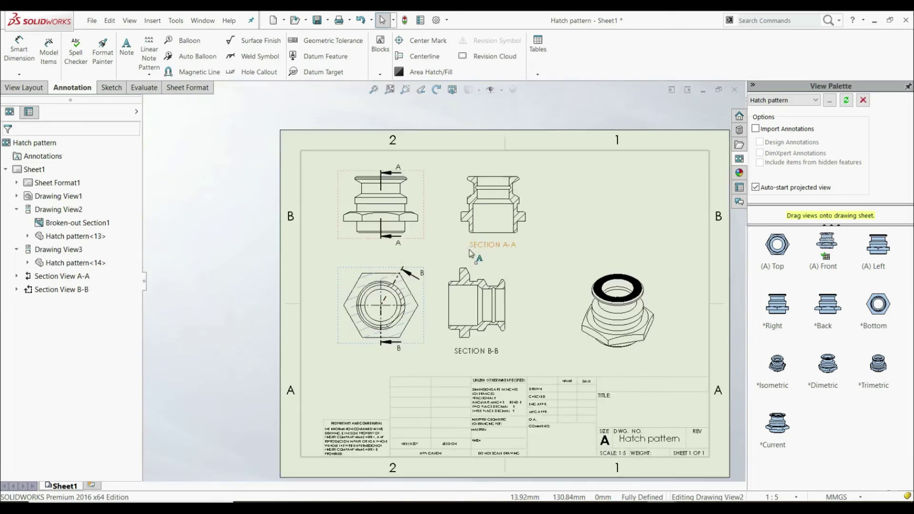
pyautogui.scroll(3, 690, 290)
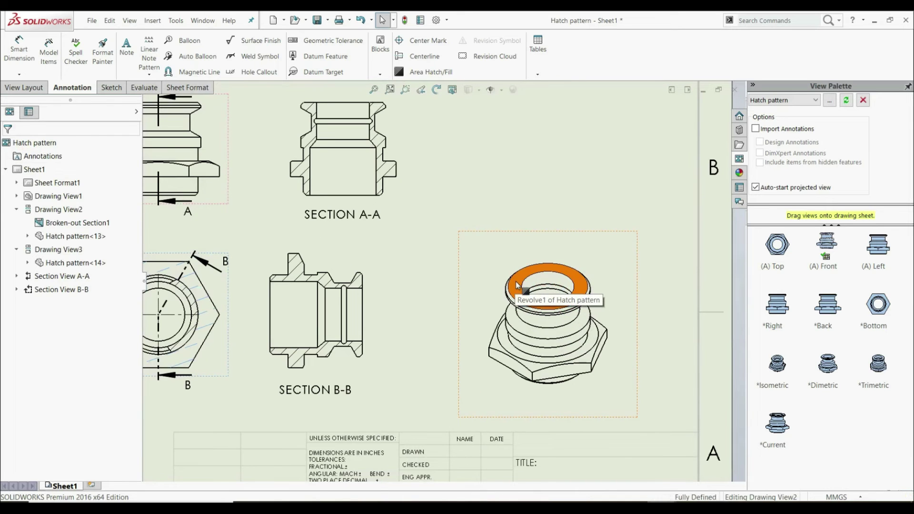
# Switch the isometric ring's fill from Solid to Hatch and lower its scale to 0.5.
pyautogui.press('Return')
pyautogui.click(516, 284)
pyautogui.click(34, 228)
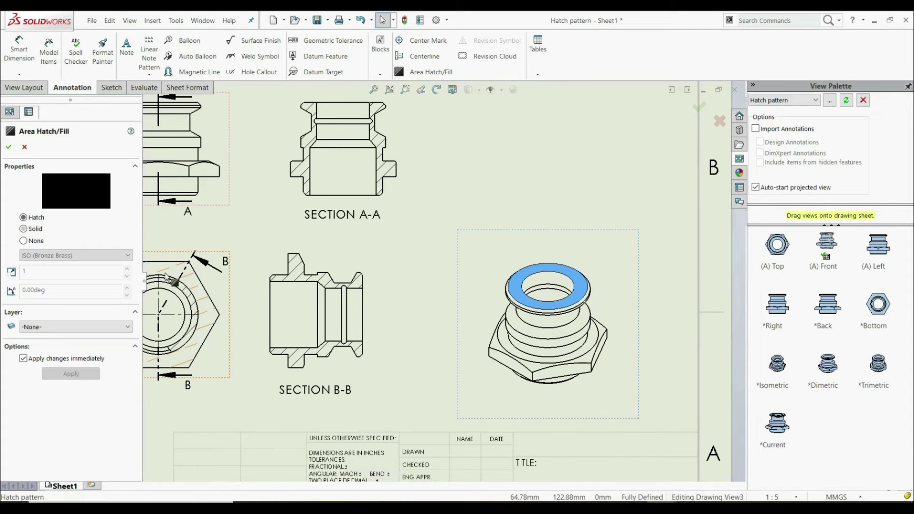
pyautogui.click(30, 218)
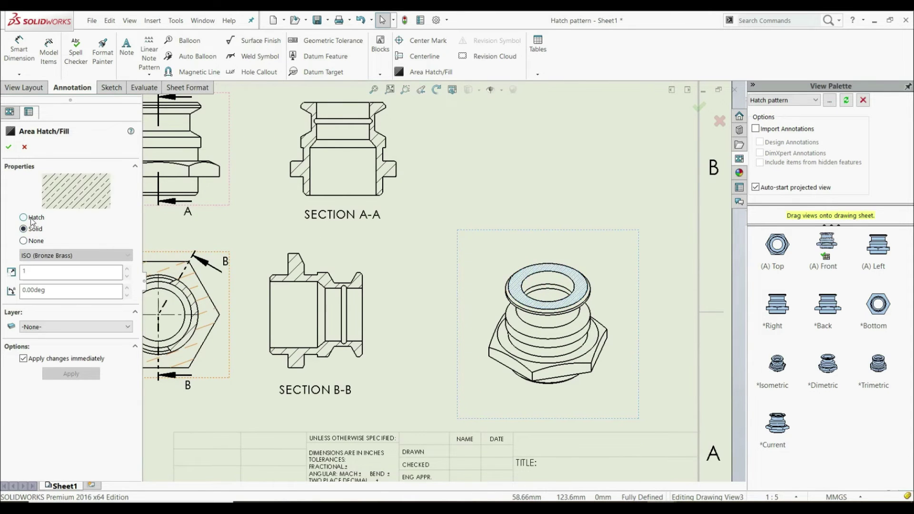
pyautogui.click(127, 276)
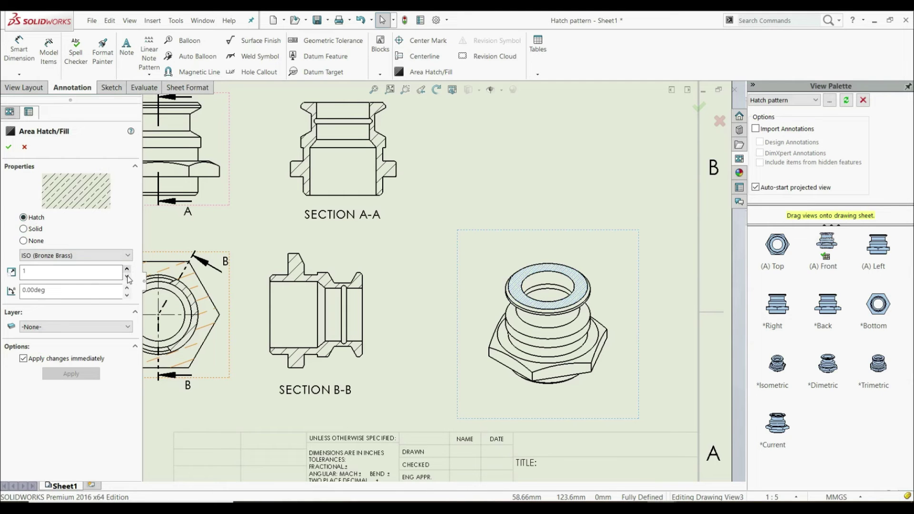
pyautogui.click(8, 147)
pyautogui.press('f')
pyautogui.scroll(2, 404, 235)
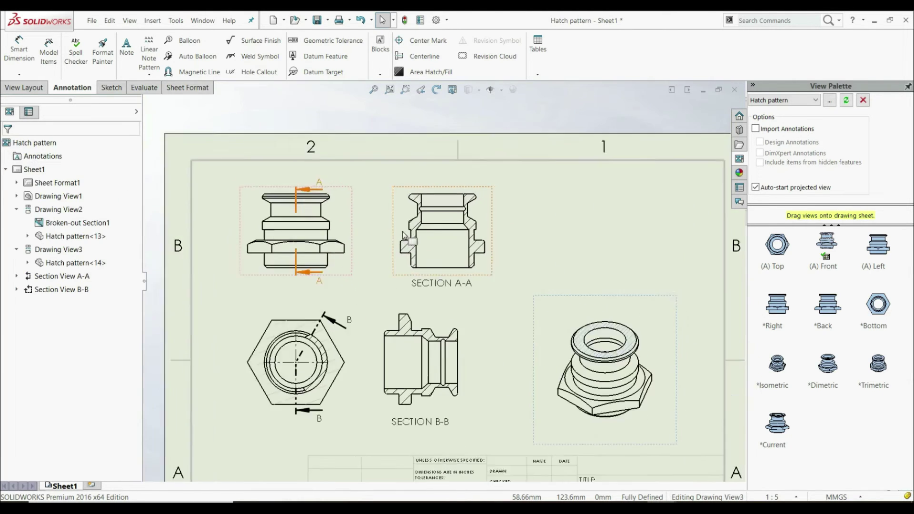
pyautogui.scroll(-2, 404, 235)
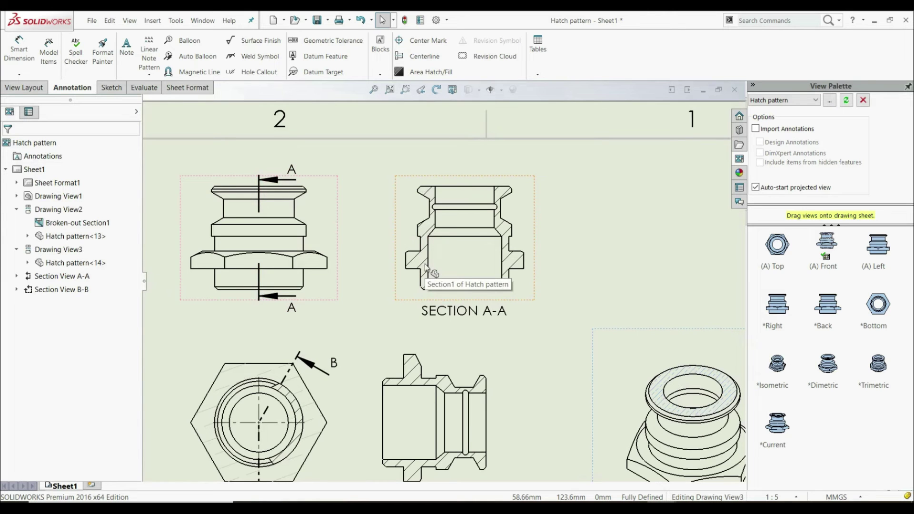
pyautogui.press('f')
pyautogui.scroll(-4, 434, 362)
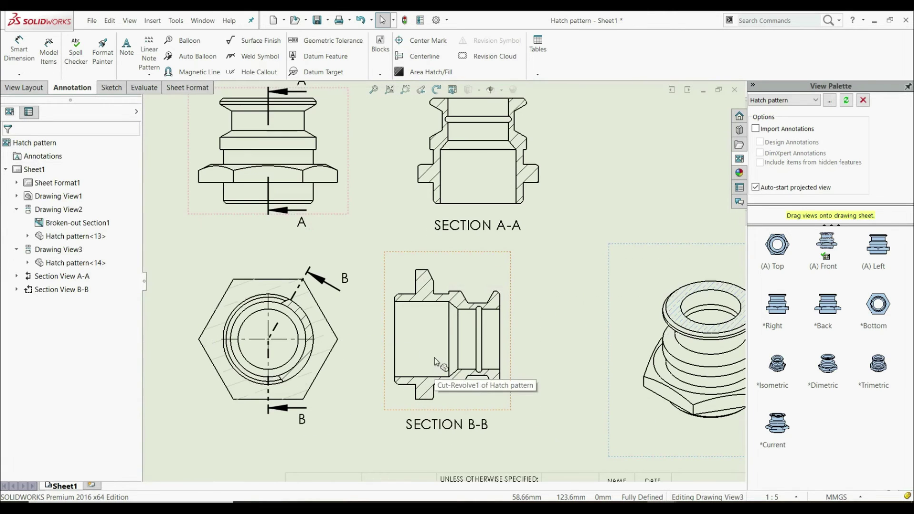
pyautogui.press('f')
pyautogui.scroll(-3, 446, 242)
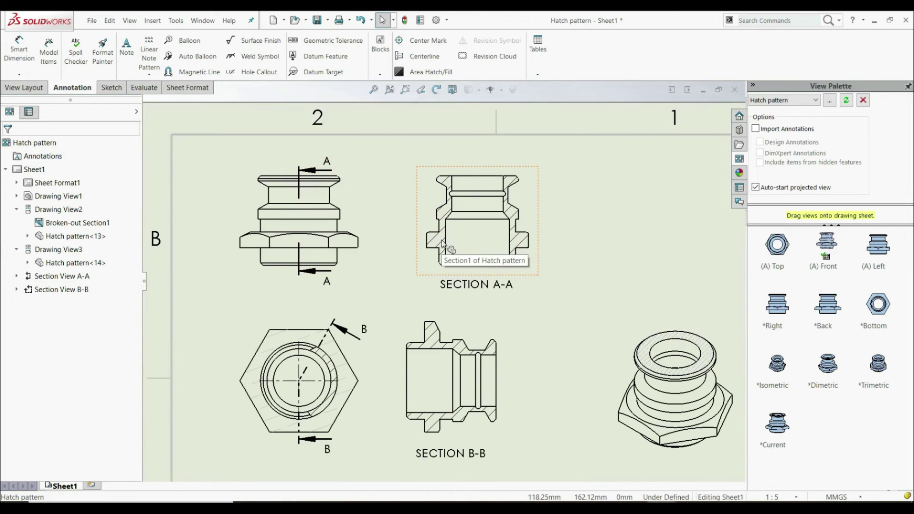
pyautogui.click(442, 243)
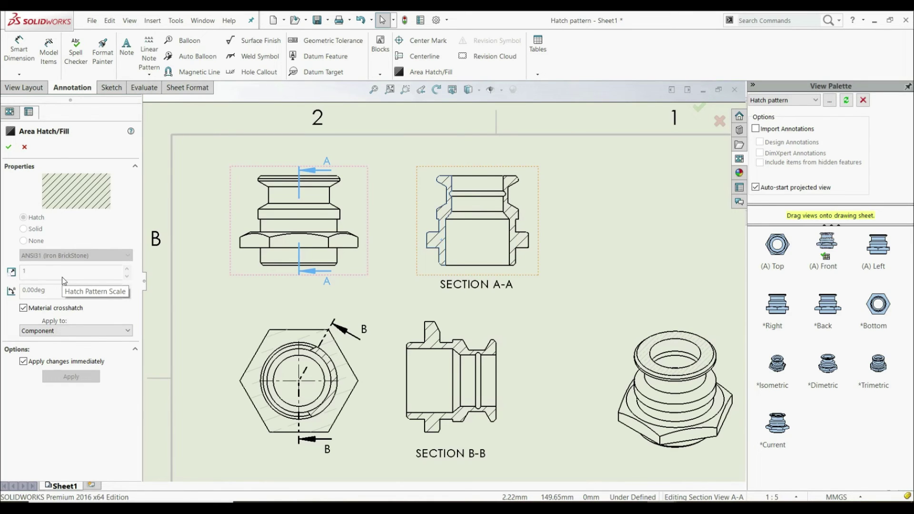
pyautogui.click(24, 146)
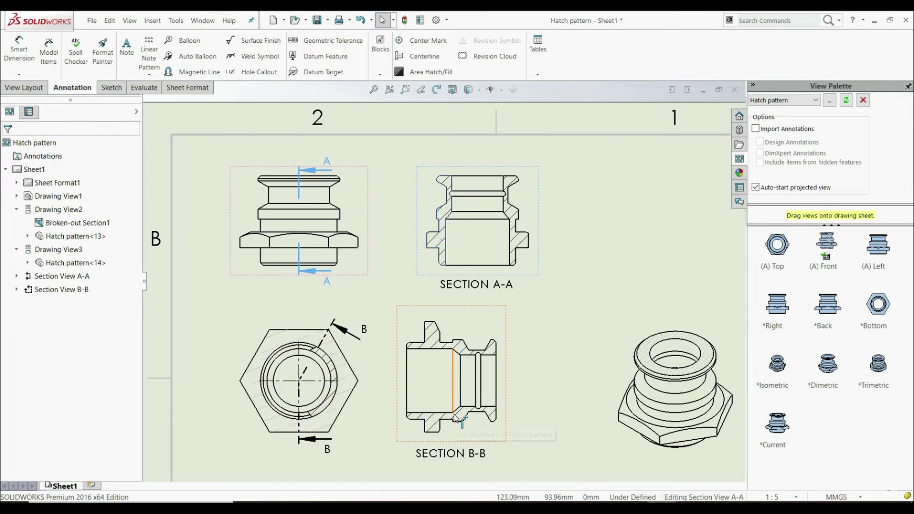
pyautogui.press('f')
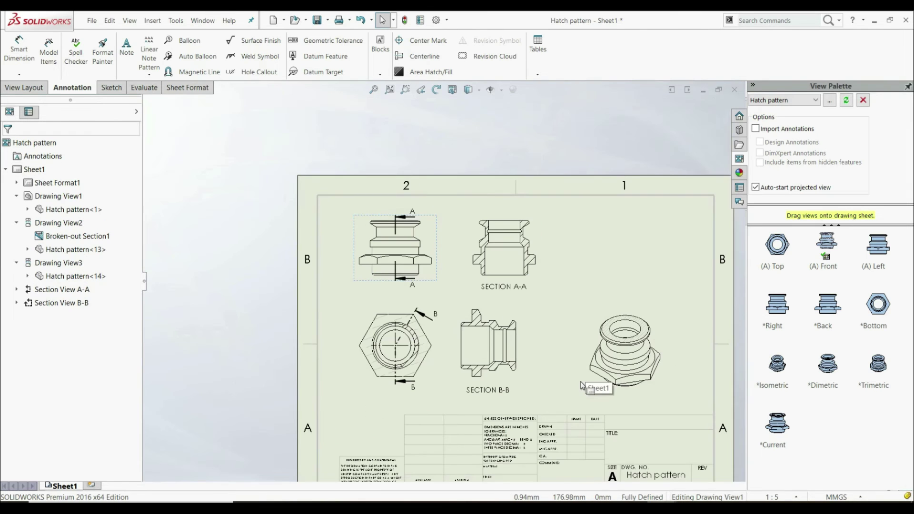